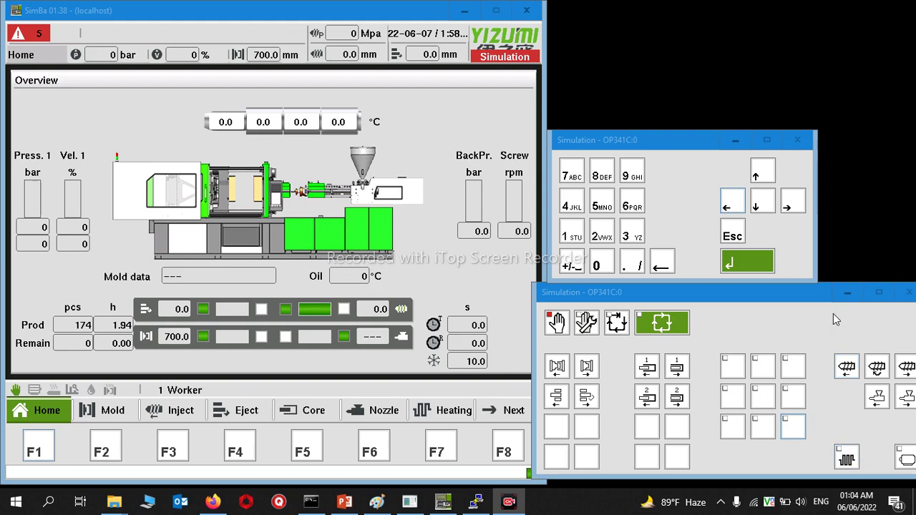
# Move the numeric keypad and the machine function key windows higher so both are fully usable beside the main display.
pyautogui.click(694, 149)
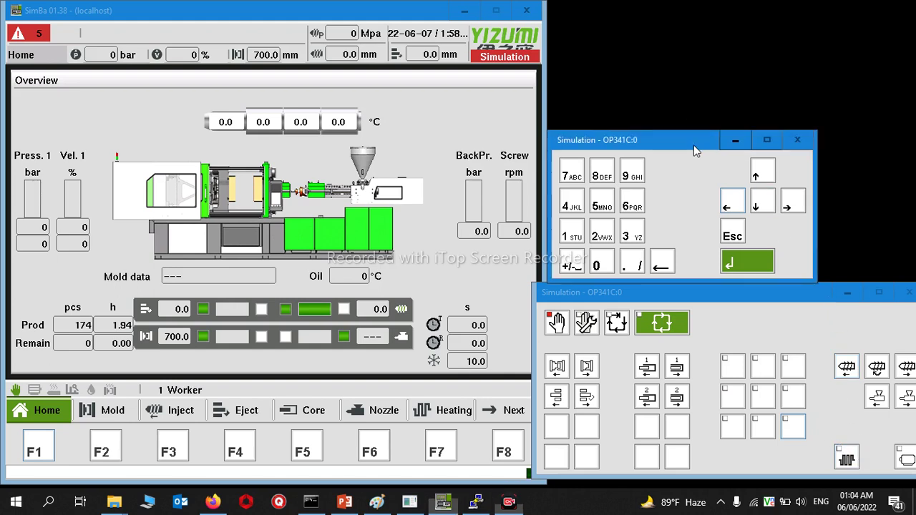
pyautogui.moveTo(694, 148); pyautogui.dragTo(698, 53)
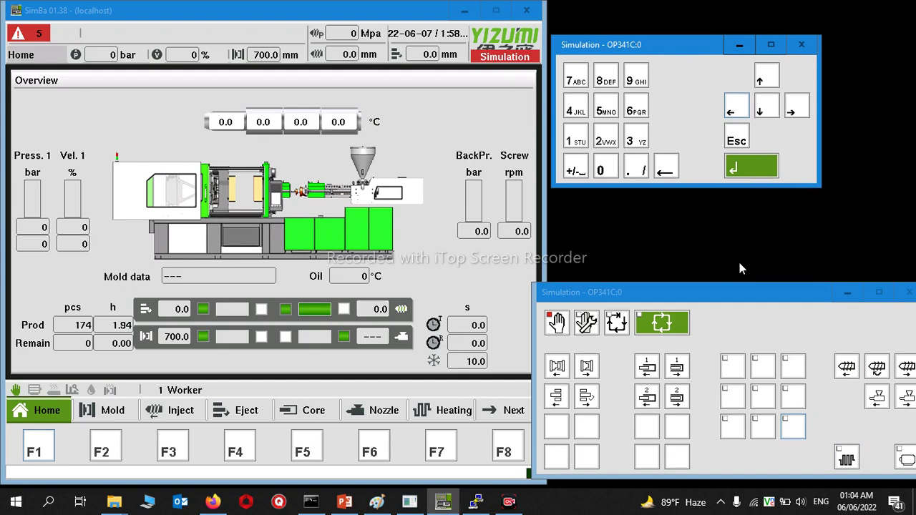
pyautogui.click(743, 289)
pyautogui.moveTo(743, 290); pyautogui.dragTo(737, 204)
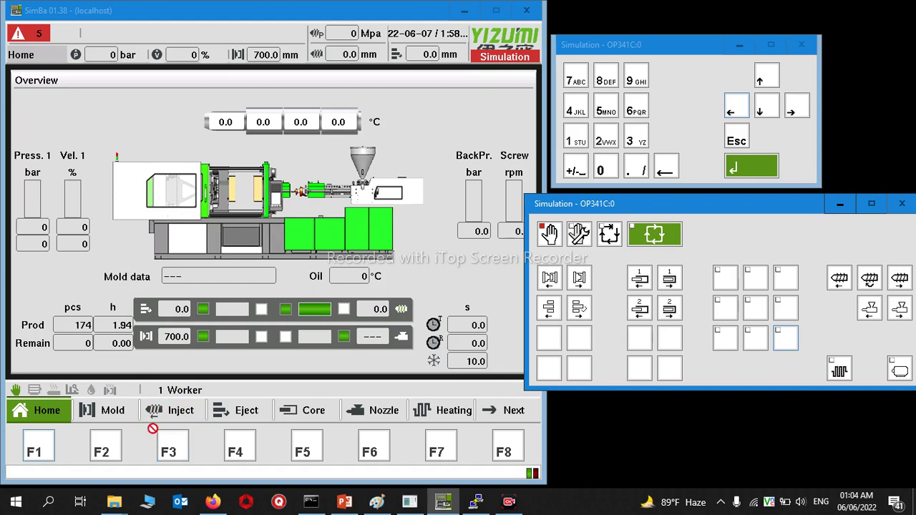
# Check the injection page, return to the overview, and log in through the user level settings with the access password.
pyautogui.click(179, 456)
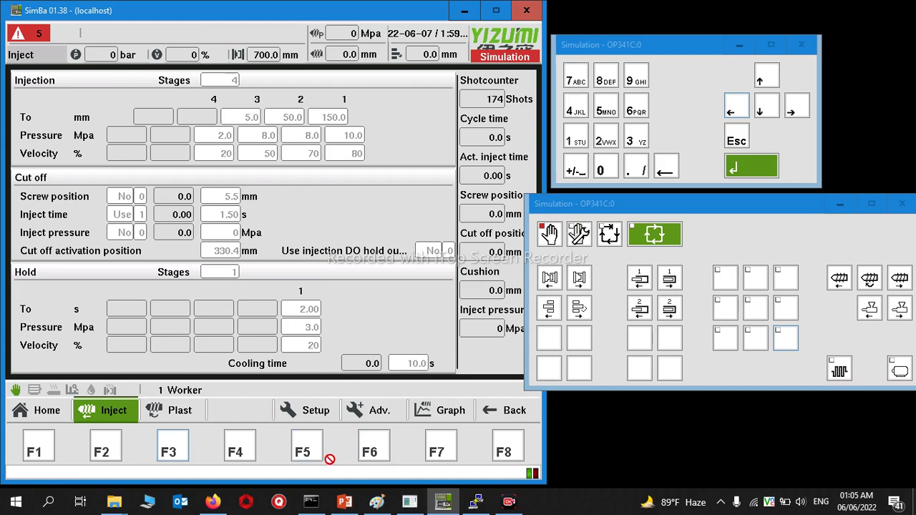
pyautogui.click(43, 462)
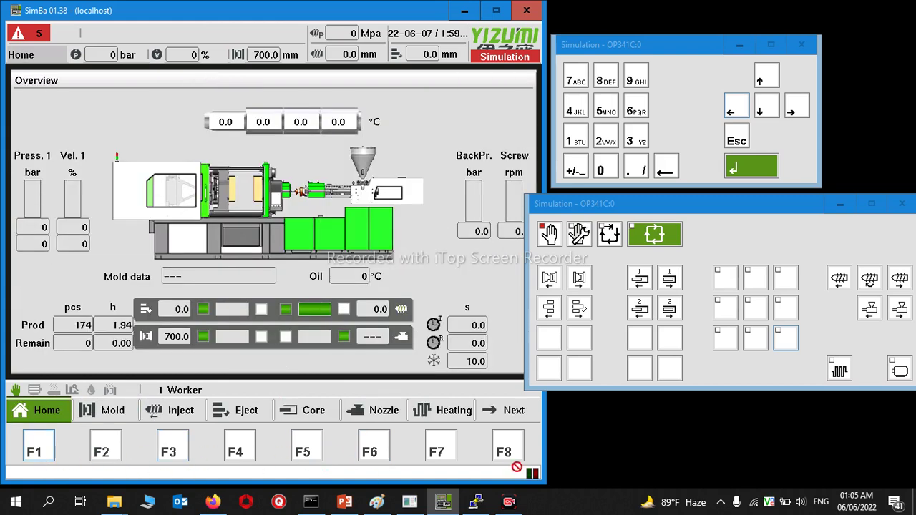
pyautogui.click(517, 457)
pyautogui.click(368, 451)
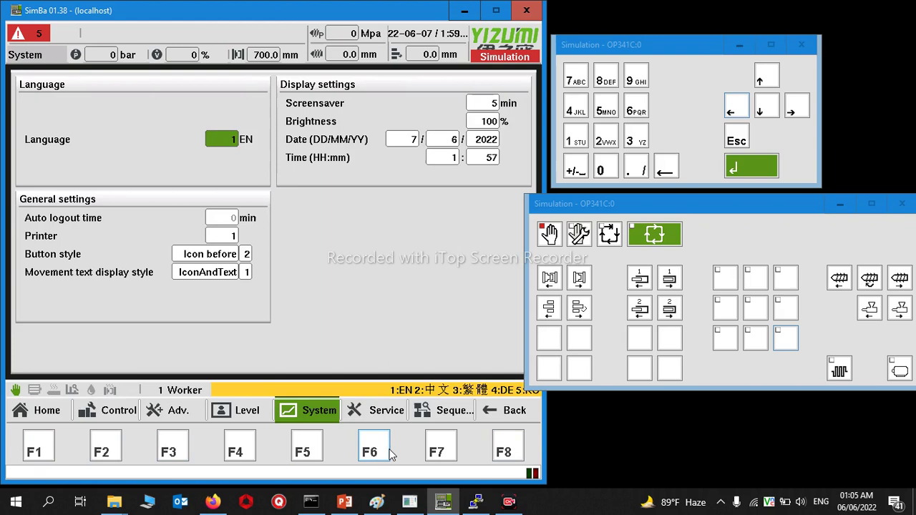
pyautogui.click(251, 457)
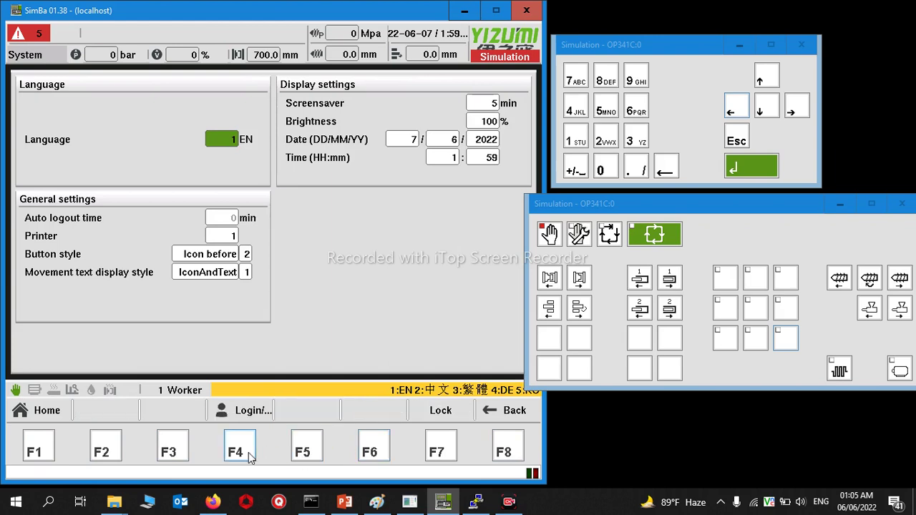
pyautogui.click(245, 454)
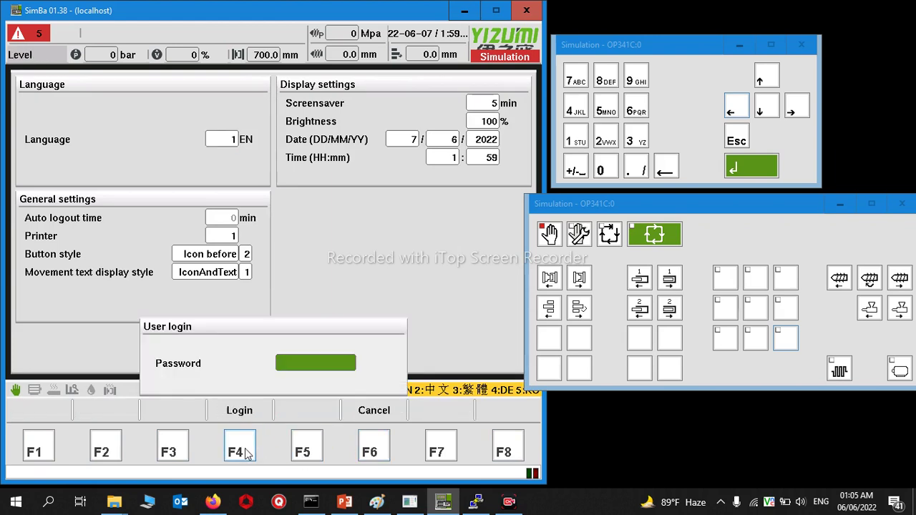
pyautogui.click(640, 107)
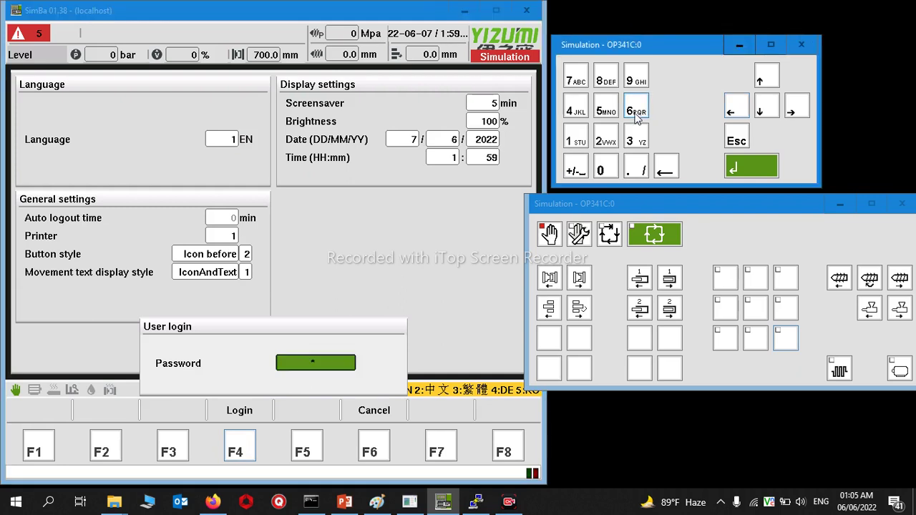
pyautogui.click(242, 455)
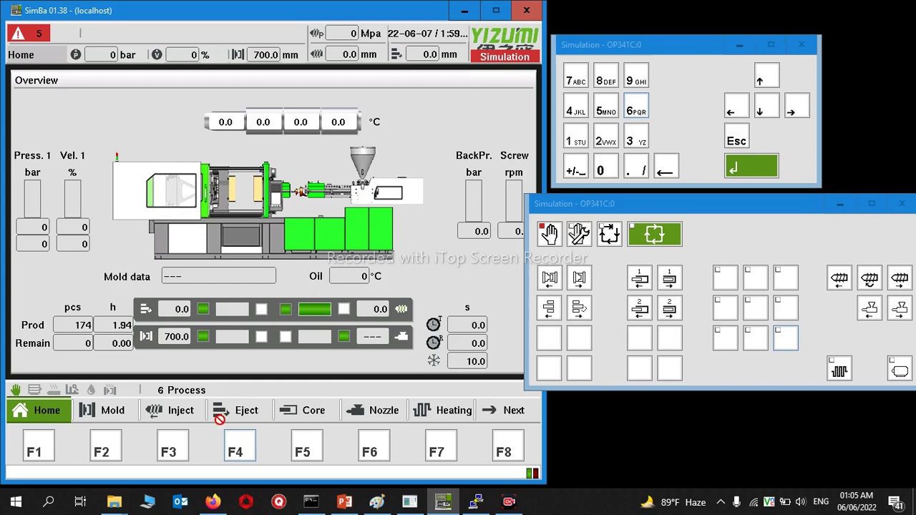
# Open the injection settings and go on to the plasticizing page.
pyautogui.click(171, 449)
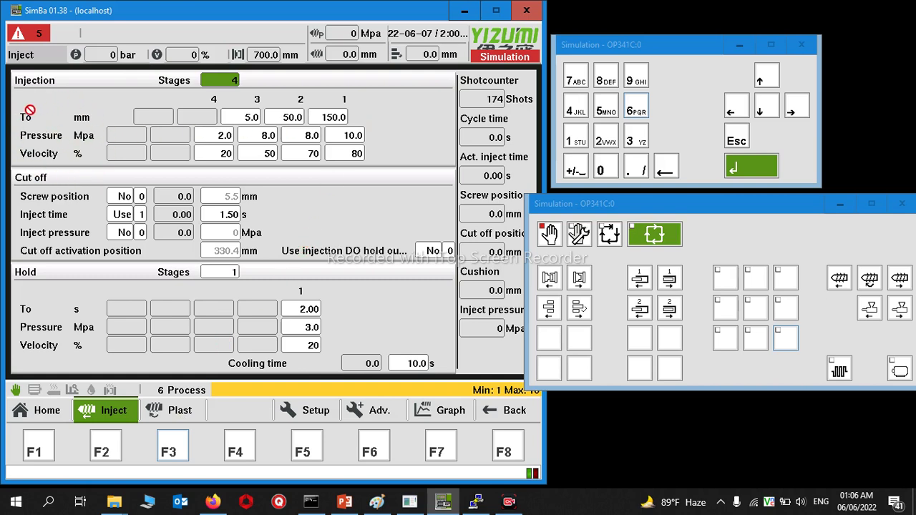
pyautogui.click(171, 447)
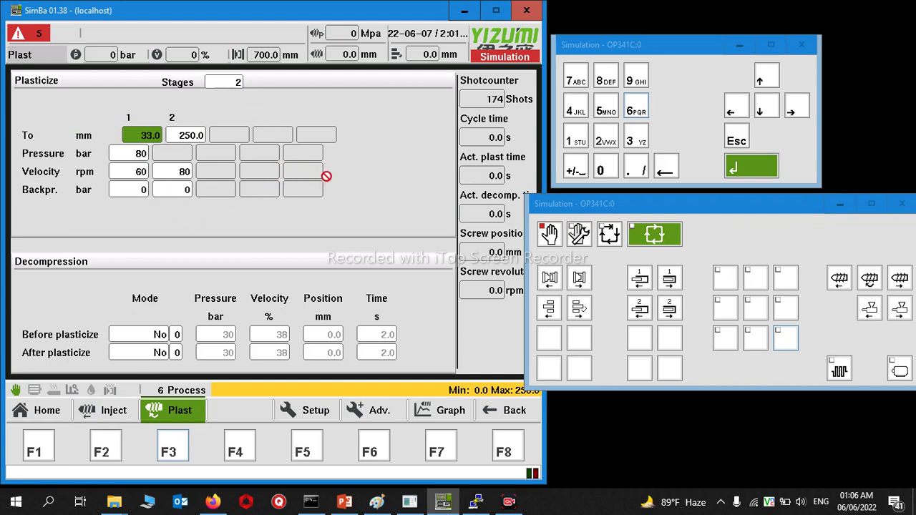
# Set the number of plasticizing stages to 5 and return it to 2.
pyautogui.press('Up')
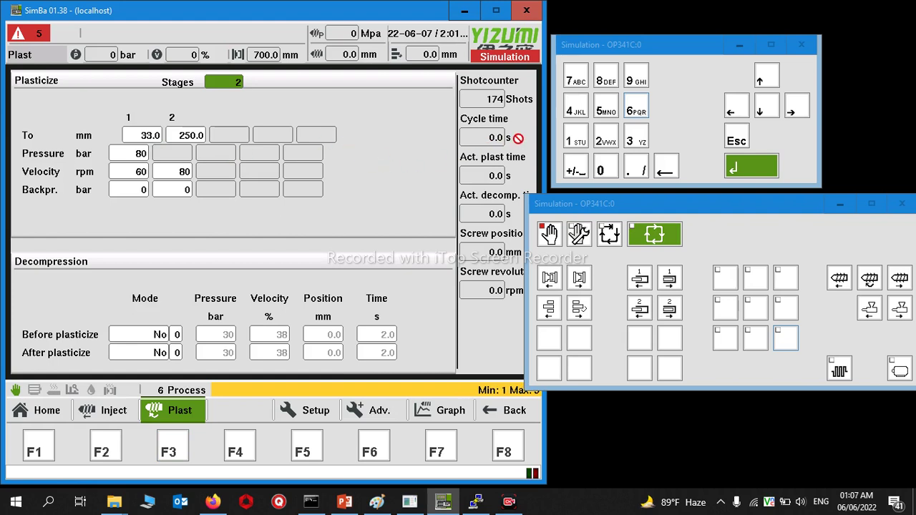
pyautogui.click(608, 117)
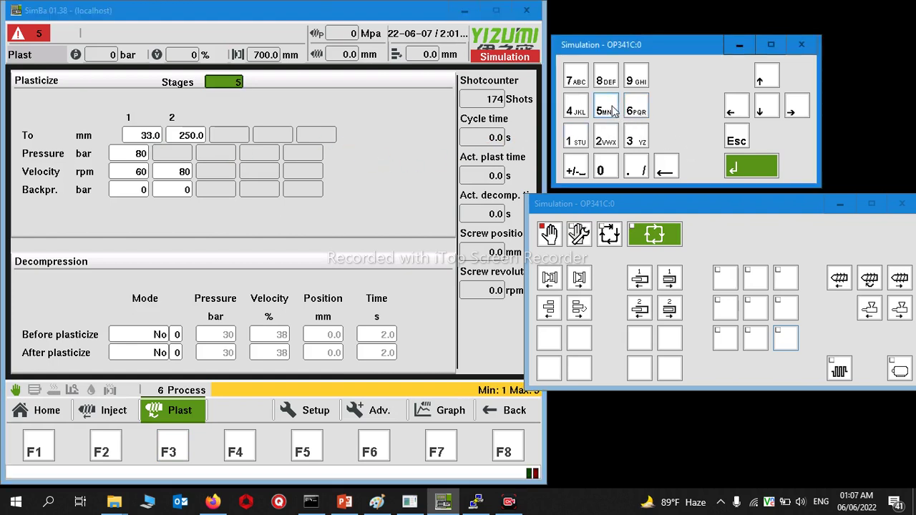
pyautogui.click(769, 170)
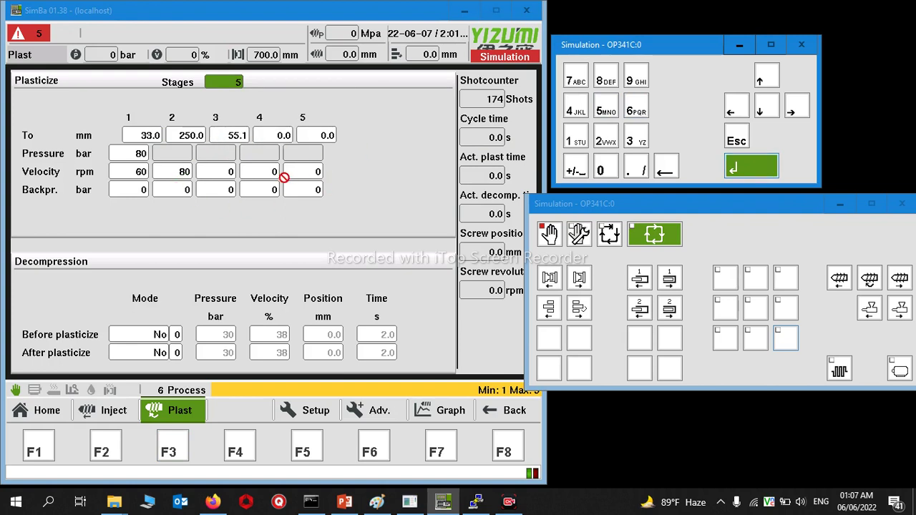
pyautogui.click(237, 84)
pyautogui.click(607, 142)
pyautogui.click(772, 169)
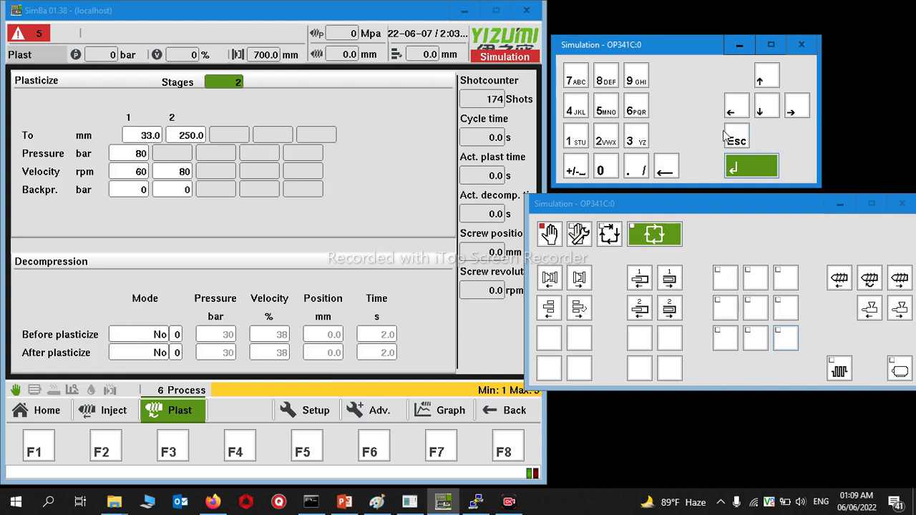
# Set the decompression mode after plasticizing to 1 (Time).
pyautogui.click(765, 113)
pyautogui.click(764, 112)
pyautogui.click(764, 113)
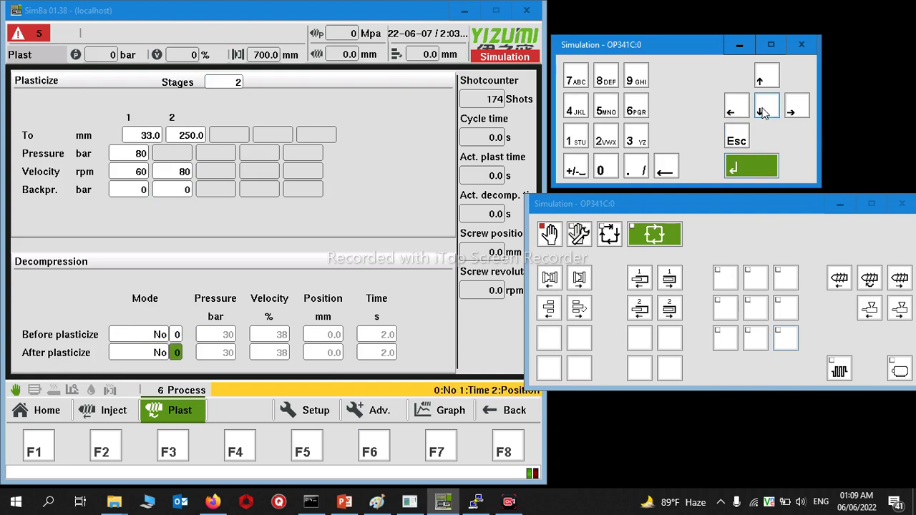
pyautogui.click(764, 83)
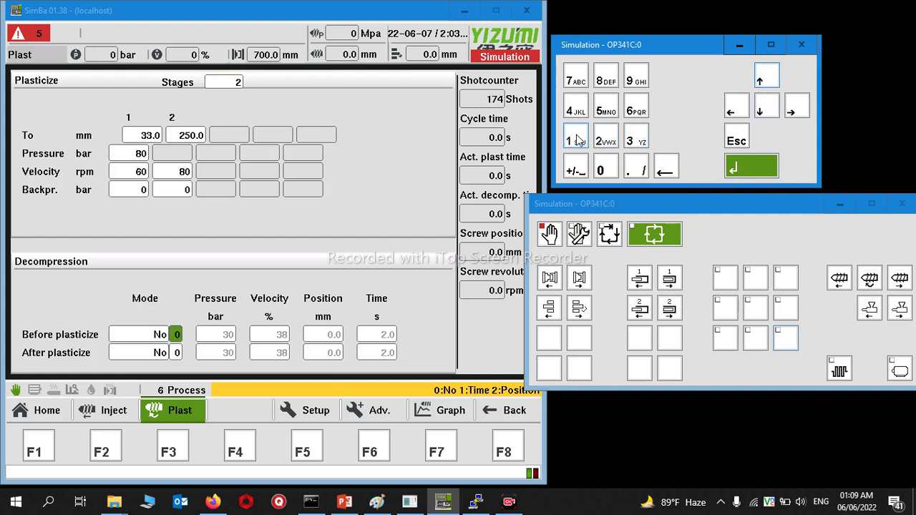
pyautogui.click(770, 114)
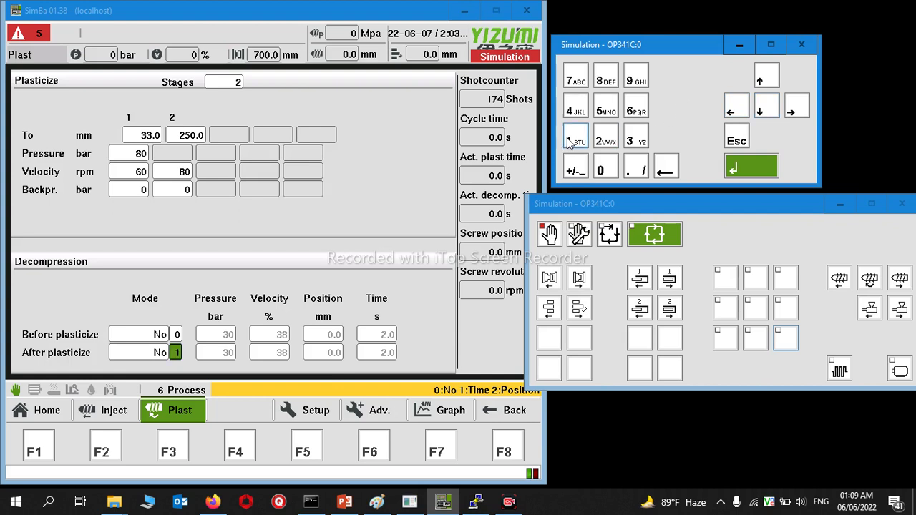
pyautogui.click(757, 166)
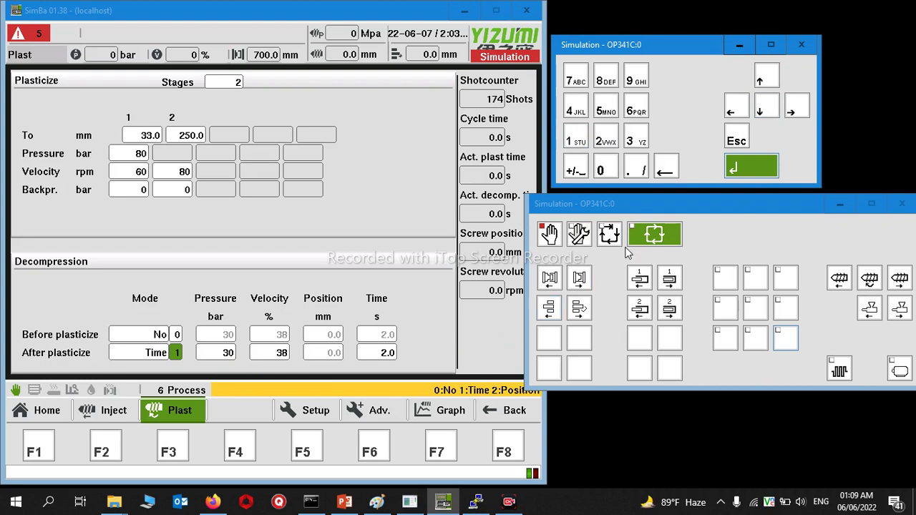
# Set the decompression after plasticizing to a velocity of 15 % and a time of 1.0 s.
pyautogui.click(800, 114)
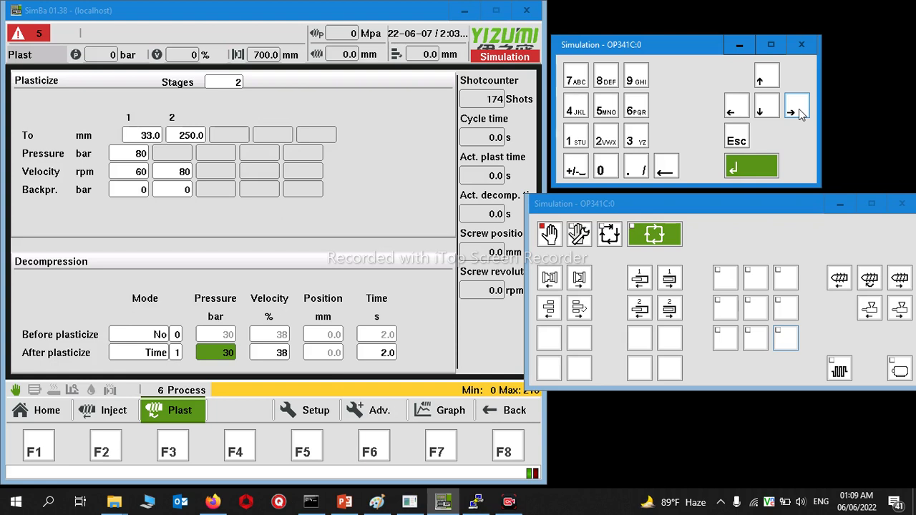
pyautogui.click(800, 115)
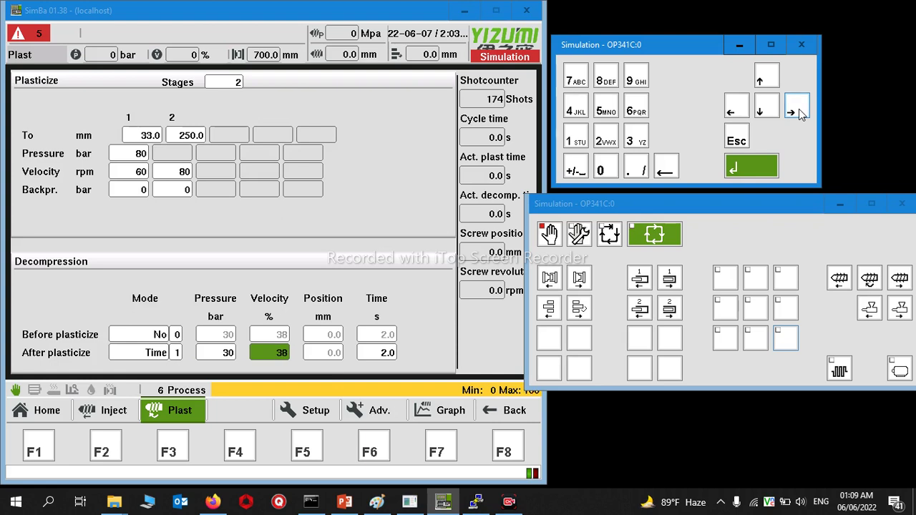
pyautogui.click(585, 140)
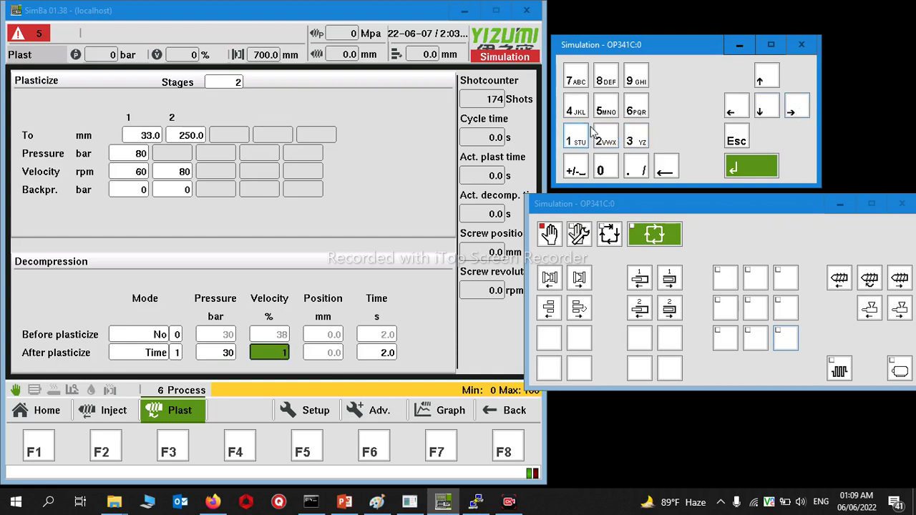
pyautogui.click(606, 113)
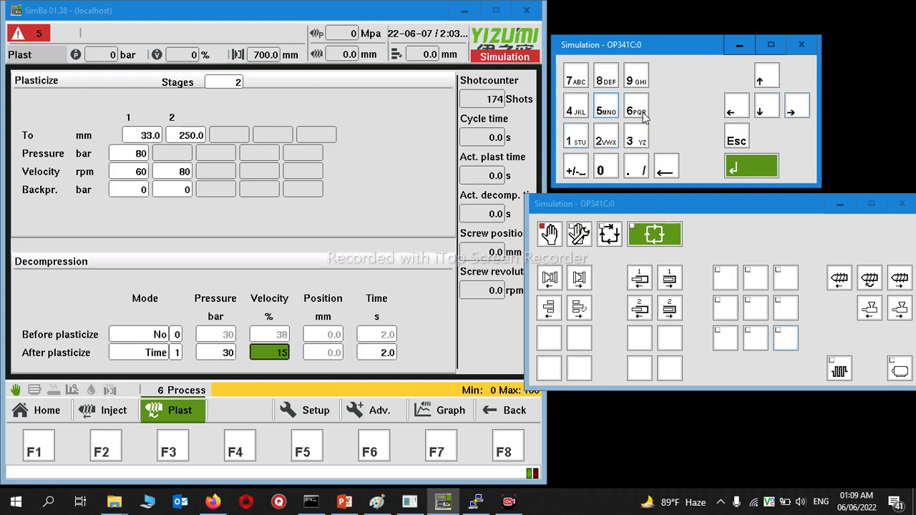
pyautogui.click(800, 113)
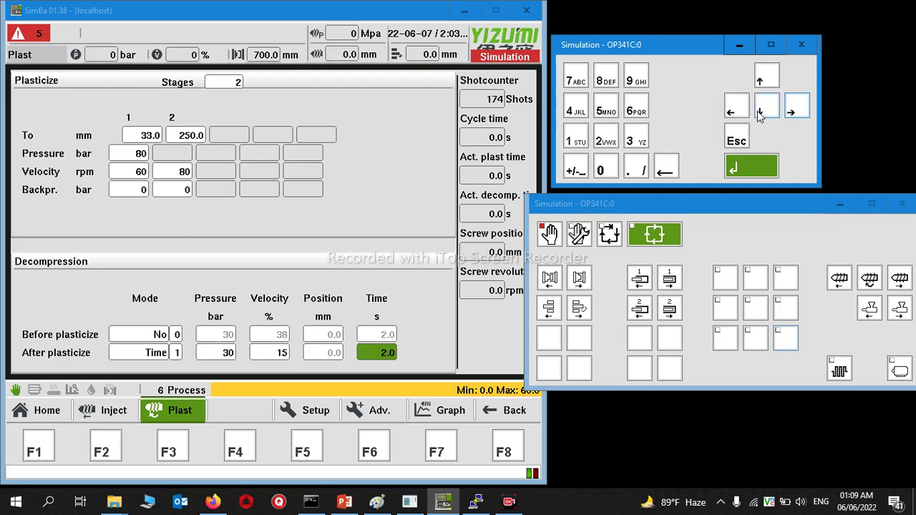
pyautogui.click(579, 143)
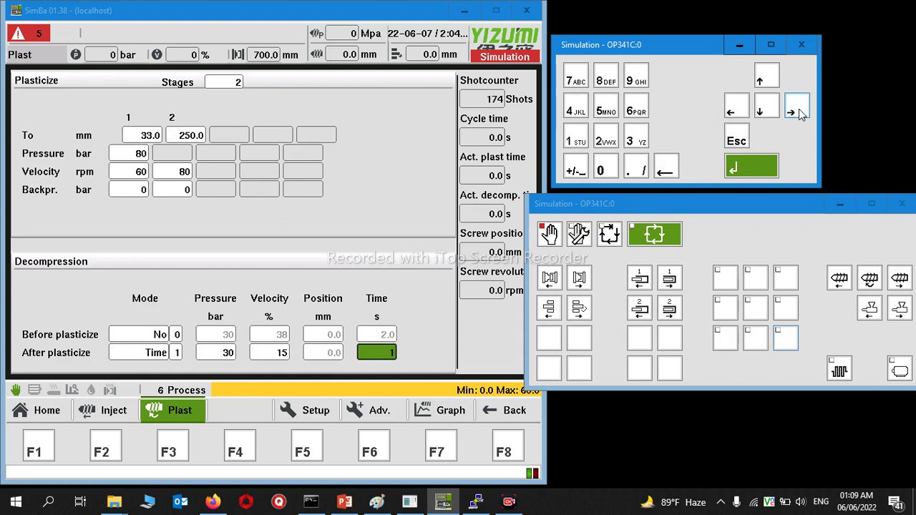
pyautogui.click(731, 110)
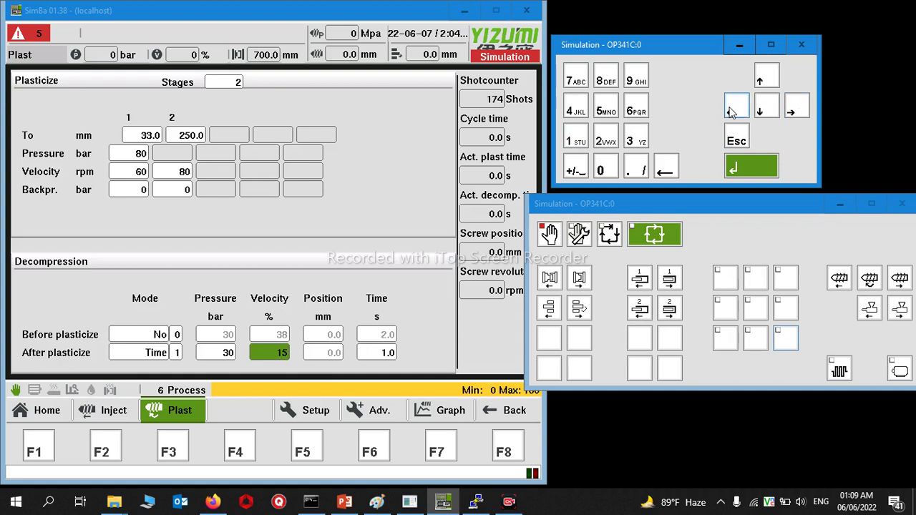
# Change the decompression mode after plasticizing to 2 (Position).
pyautogui.click(732, 111)
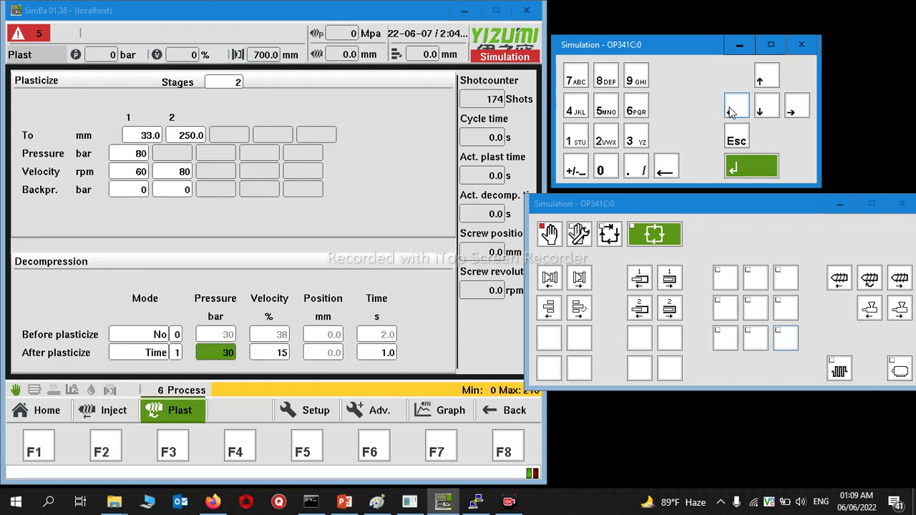
pyautogui.click(731, 111)
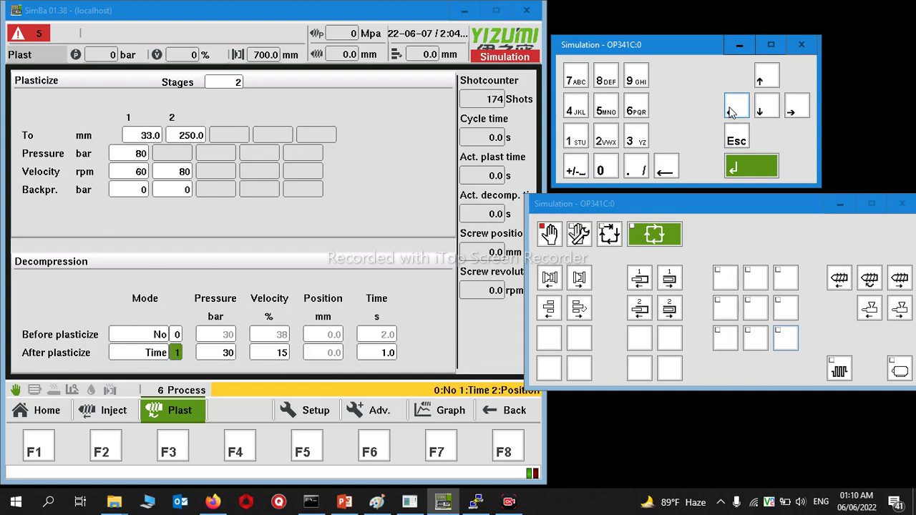
pyautogui.click(732, 110)
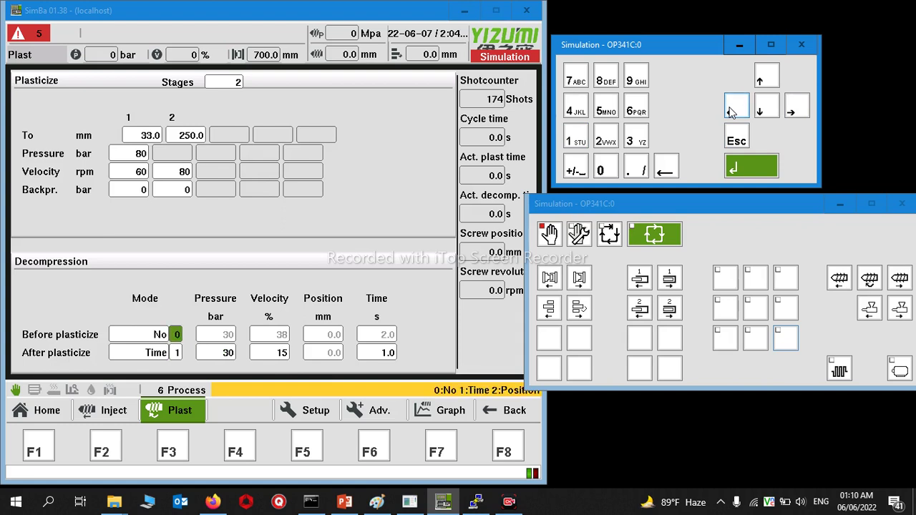
pyautogui.click(767, 113)
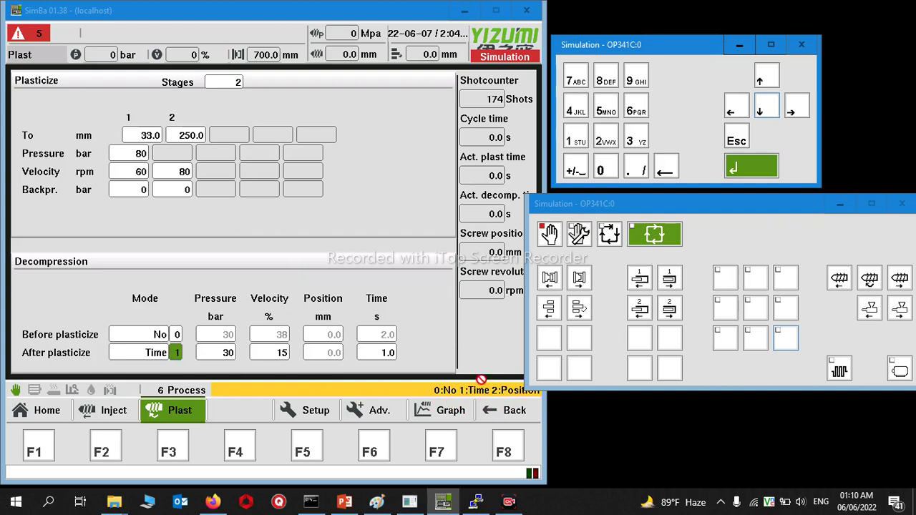
pyautogui.click(606, 143)
pyautogui.click(763, 171)
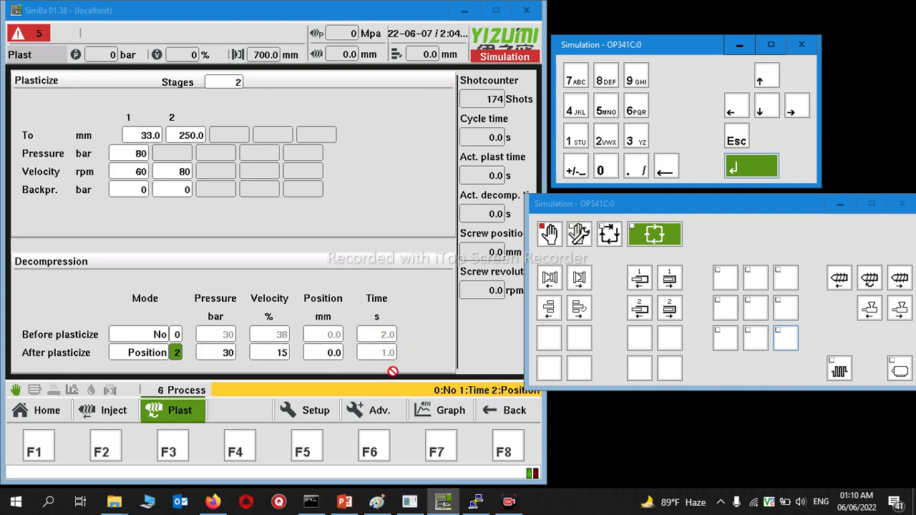
# Set the decompression position after plasticizing to 10.0 mm.
pyautogui.click(334, 353)
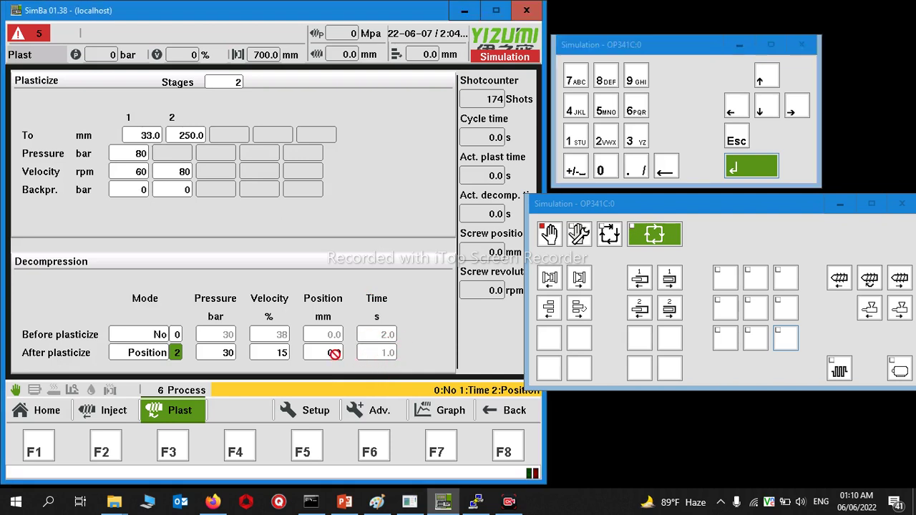
pyautogui.click(798, 109)
pyautogui.click(799, 108)
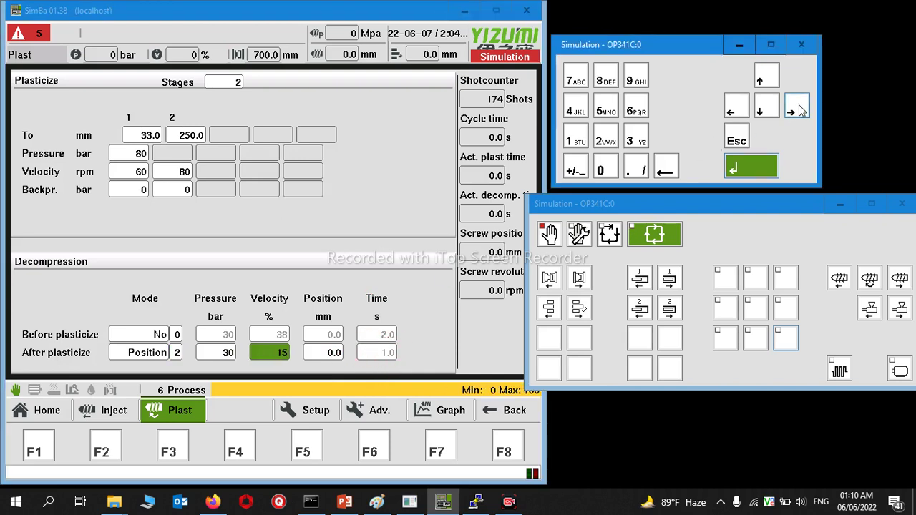
pyautogui.click(798, 109)
pyautogui.click(576, 142)
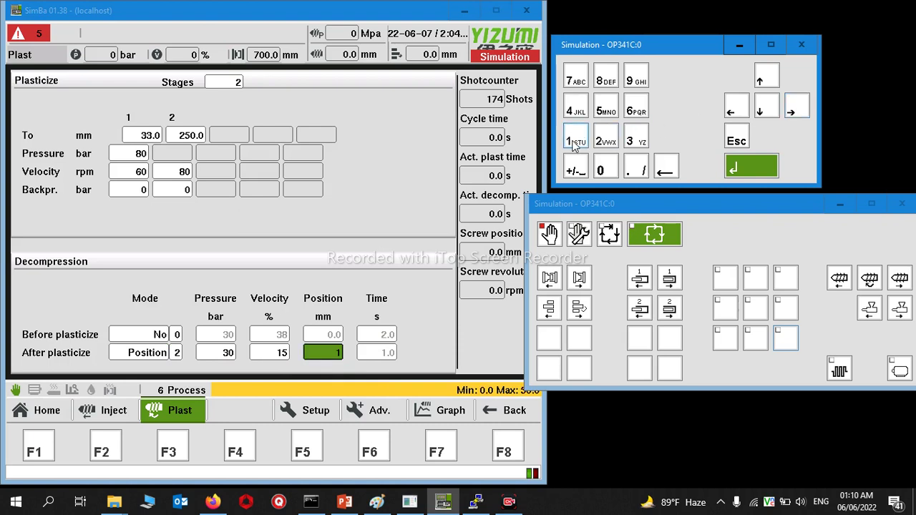
pyautogui.click(594, 174)
pyautogui.click(759, 167)
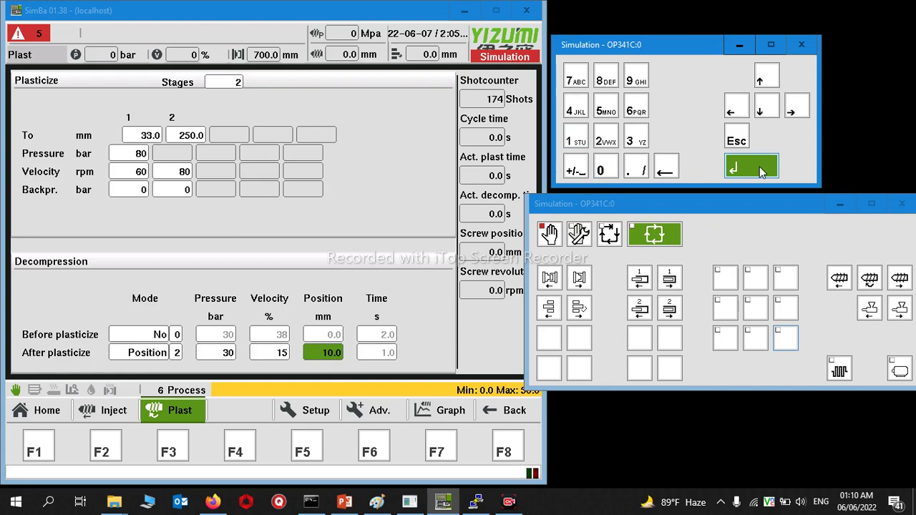
# Return to the injection settings page.
pyautogui.click(451, 324)
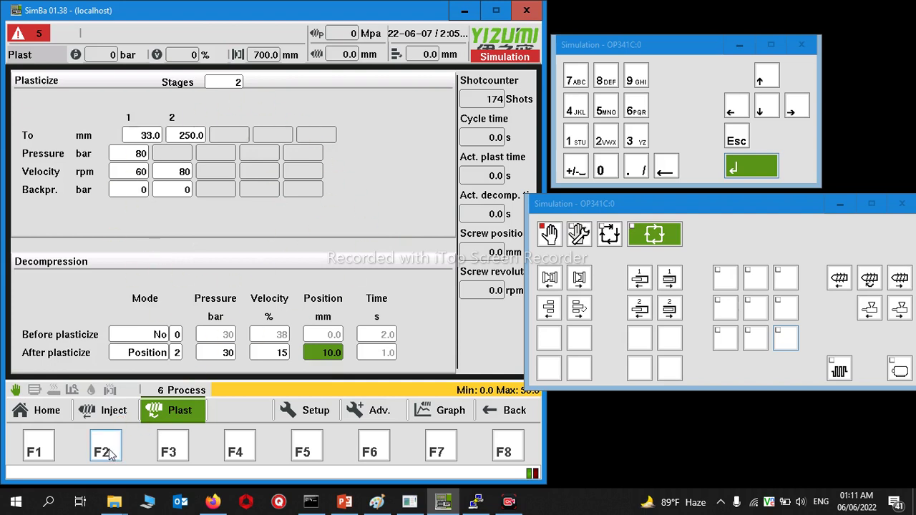
pyautogui.click(109, 455)
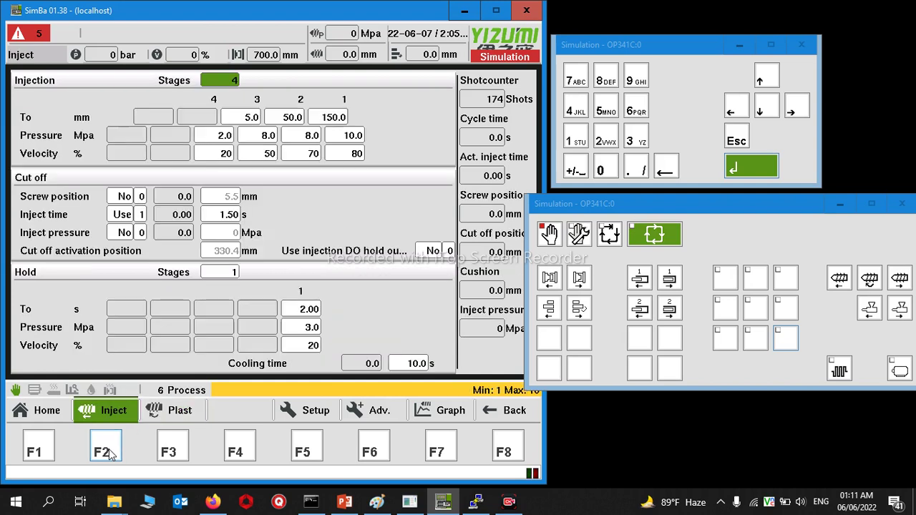